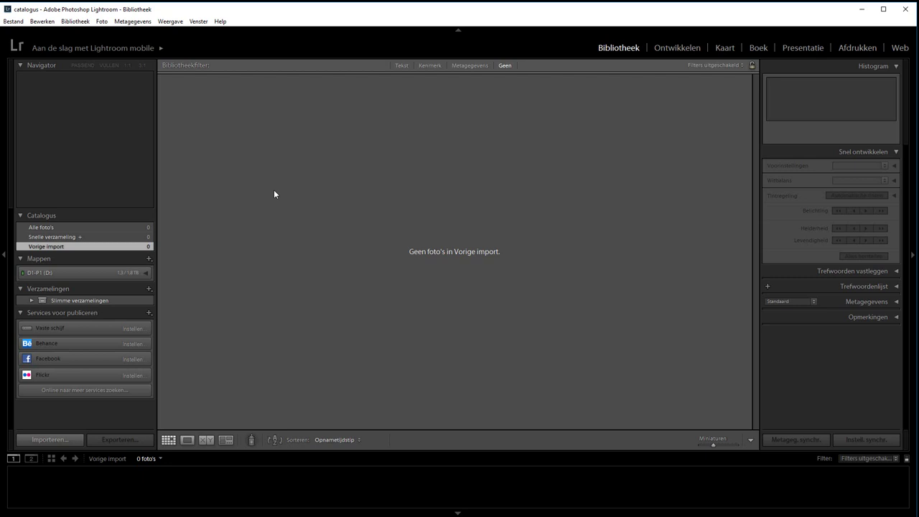
# Step: Confirm Lightroom version 5.7.1 in Help > Info, then start a new photo import
pyautogui.click(220, 22)
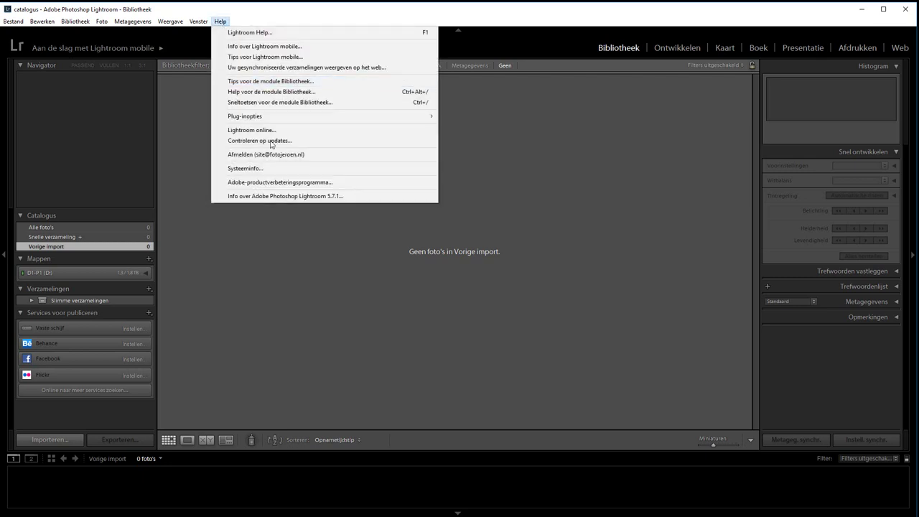
pyautogui.click(310, 197)
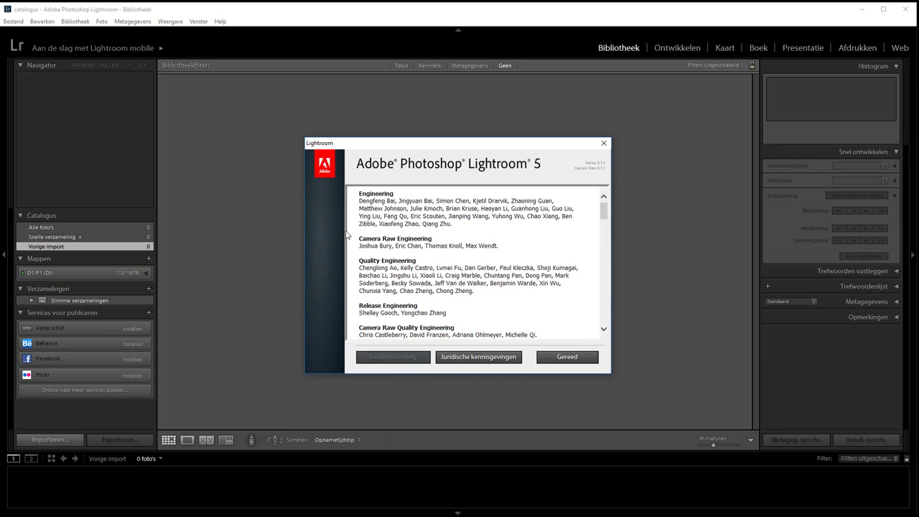
pyautogui.click(605, 144)
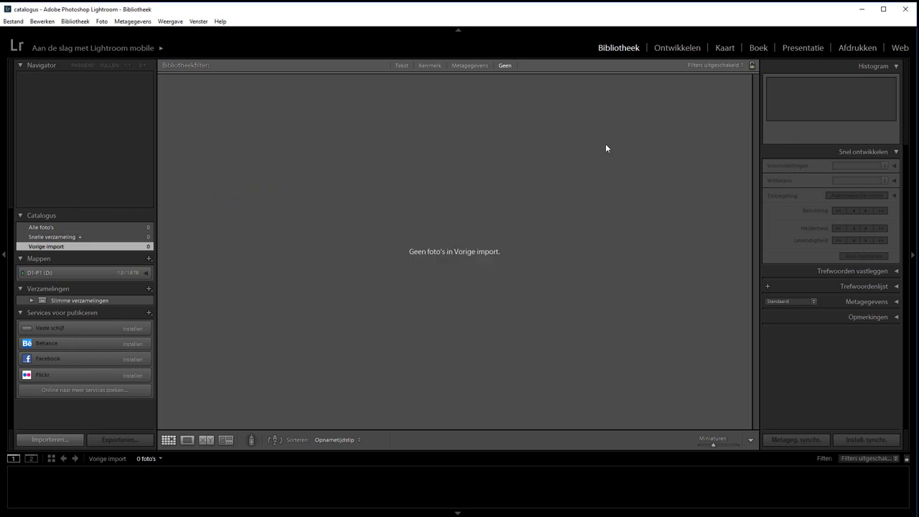
pyautogui.click(63, 439)
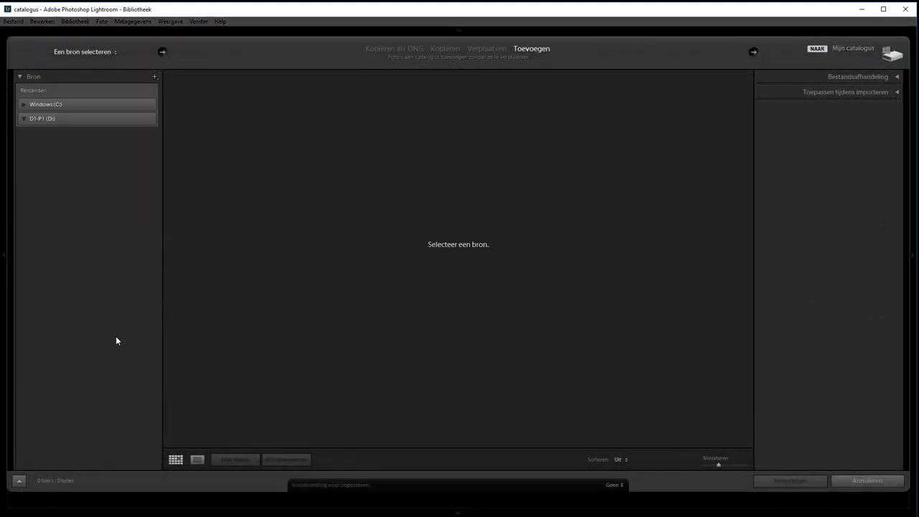
# Step: Use D1-P1 > Werkfotos > lightroom 5 as the import source and enlarge the thumbnails
pyautogui.click(57, 255)
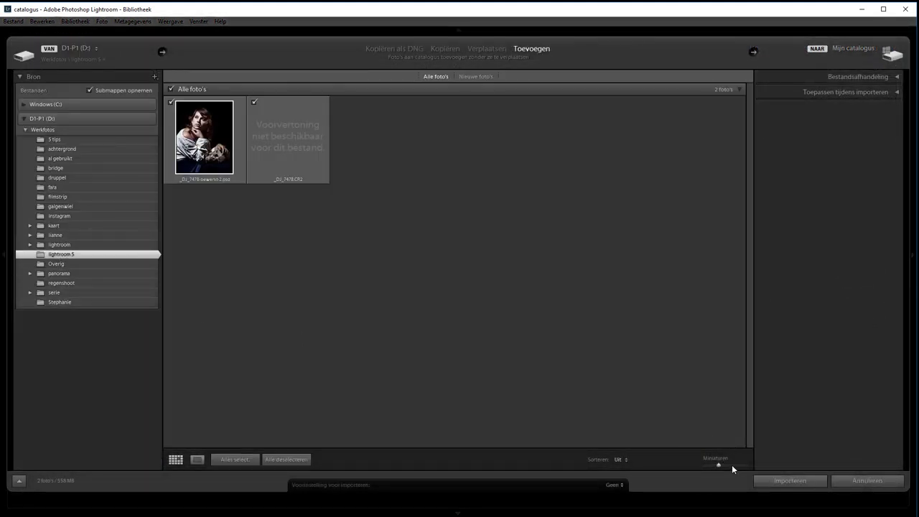
pyautogui.moveTo(731, 464); pyautogui.dragTo(735, 465)
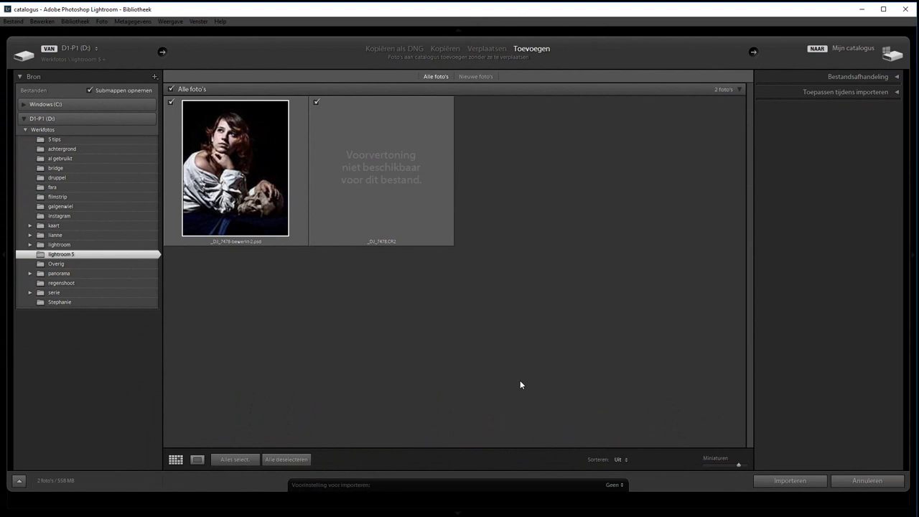
# Step: Import only _DJ_7478.CR2, excluding the PSD, and dismiss the unsupported raw error
pyautogui.click(171, 103)
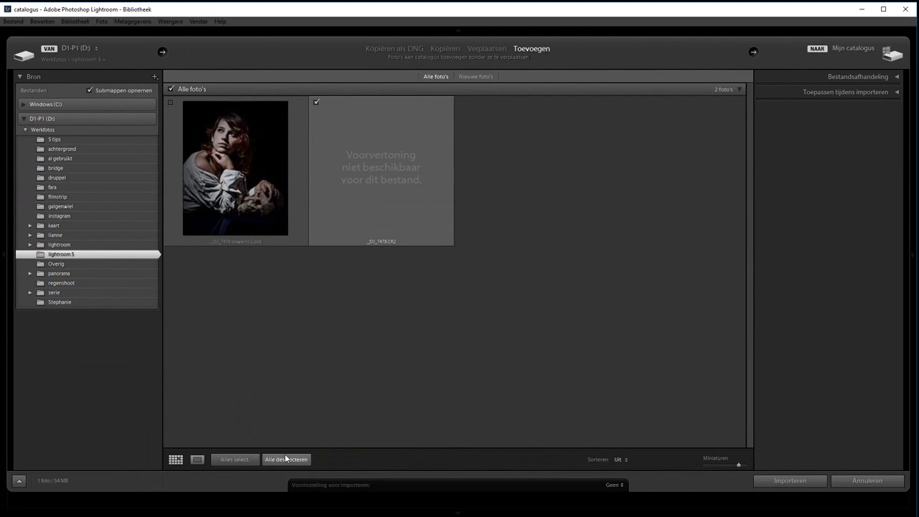
pyautogui.click(785, 483)
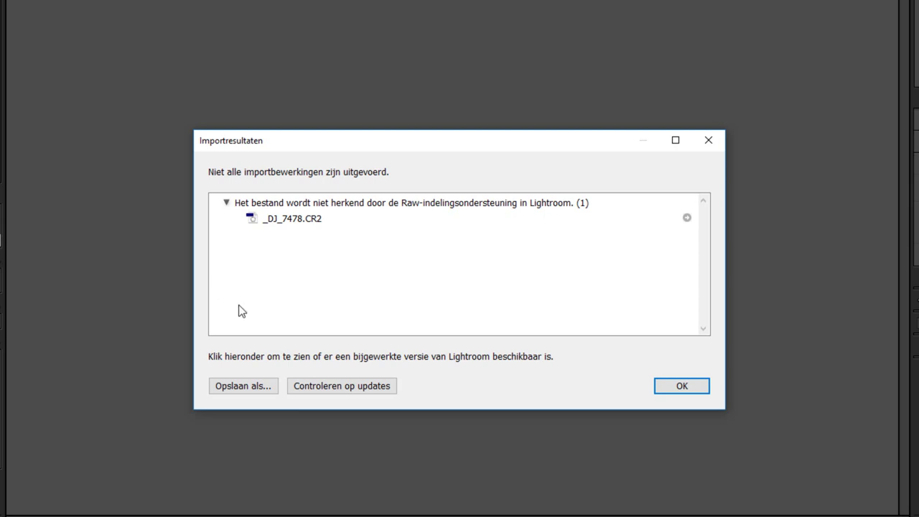
pyautogui.click(677, 391)
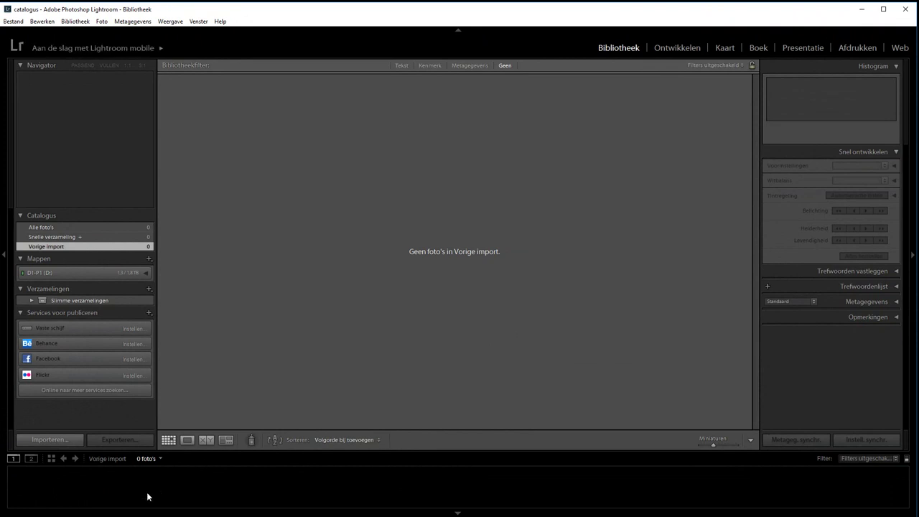
# Step: In Chrome, go from the DNG Converter help page to the Windows 11.1 download page
pyautogui.click(86, 499)
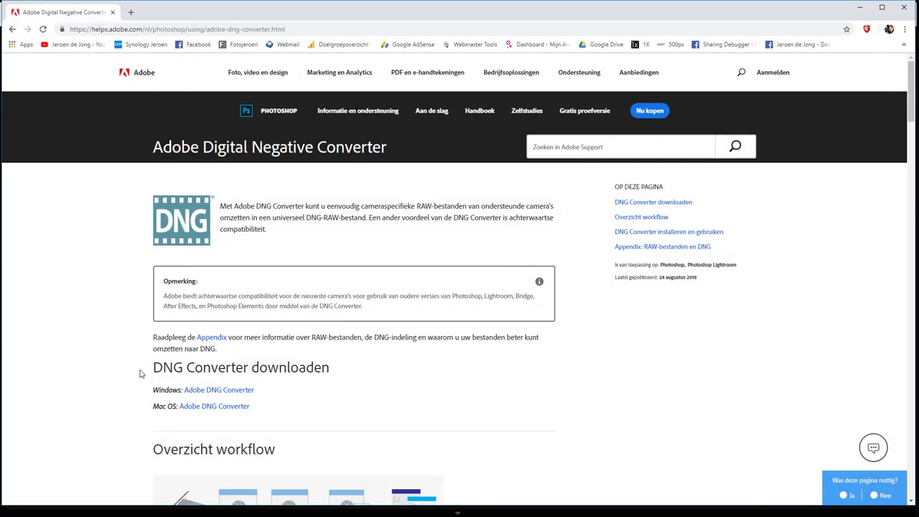
pyautogui.click(231, 396)
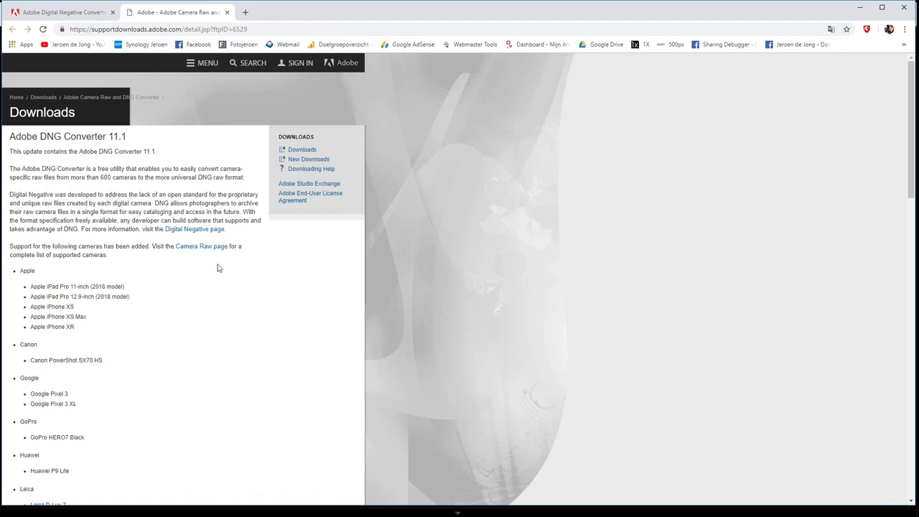
pyautogui.scroll(-3, 143, 286)
pyautogui.scroll(-4, 144, 287)
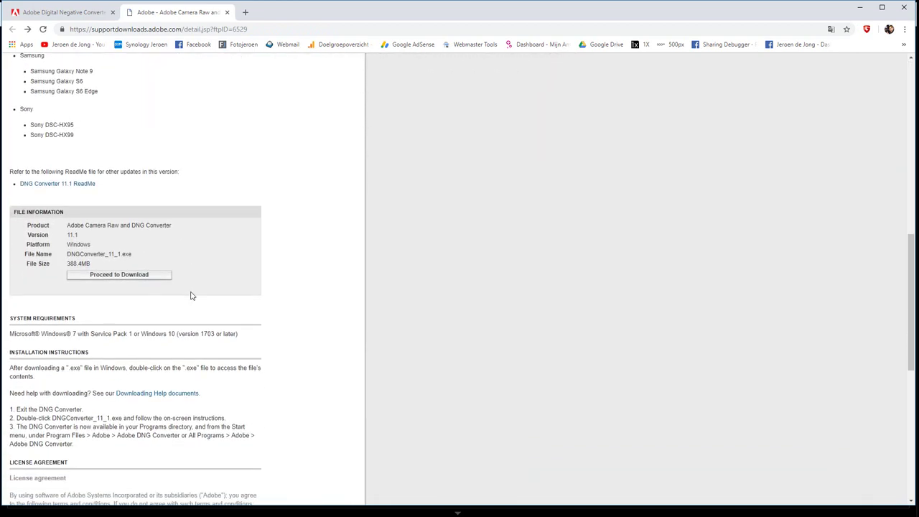
pyautogui.click(115, 277)
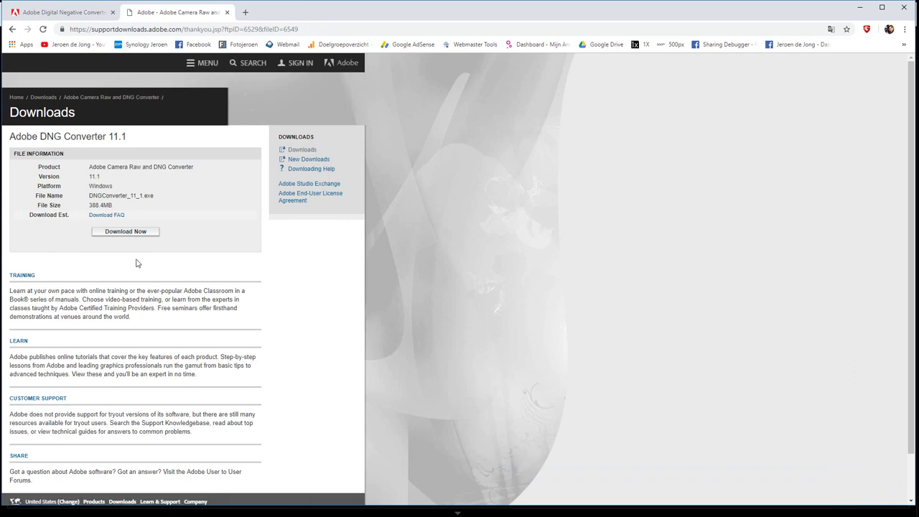
# Step: Download the DNGConverter_11_1.exe installer with Download Now
pyautogui.click(135, 237)
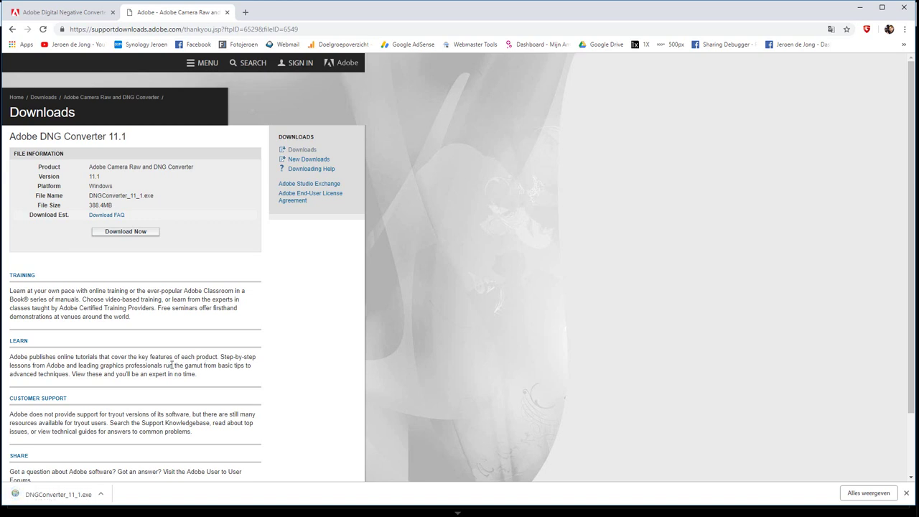
# Step: Run the downloaded DNGConverter_11_1.exe and install Adobe DNG Converter 11.1
pyautogui.click(101, 498)
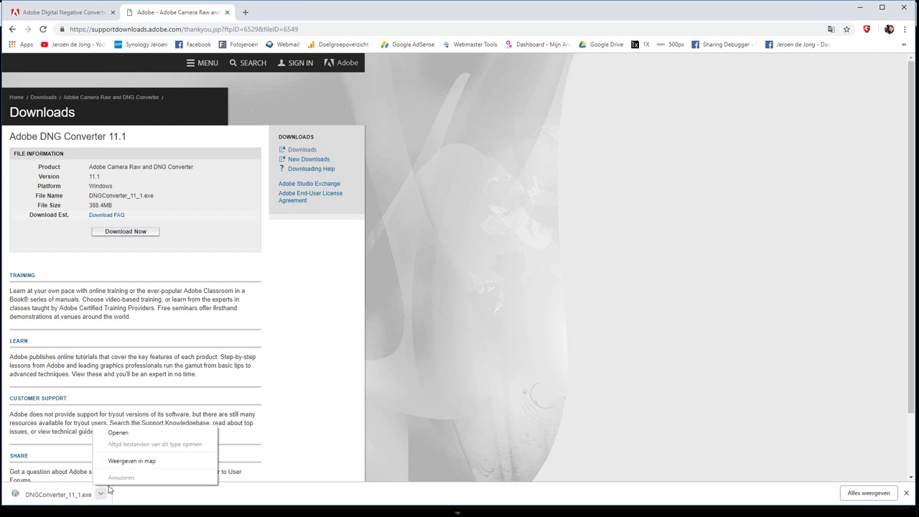
pyautogui.click(129, 433)
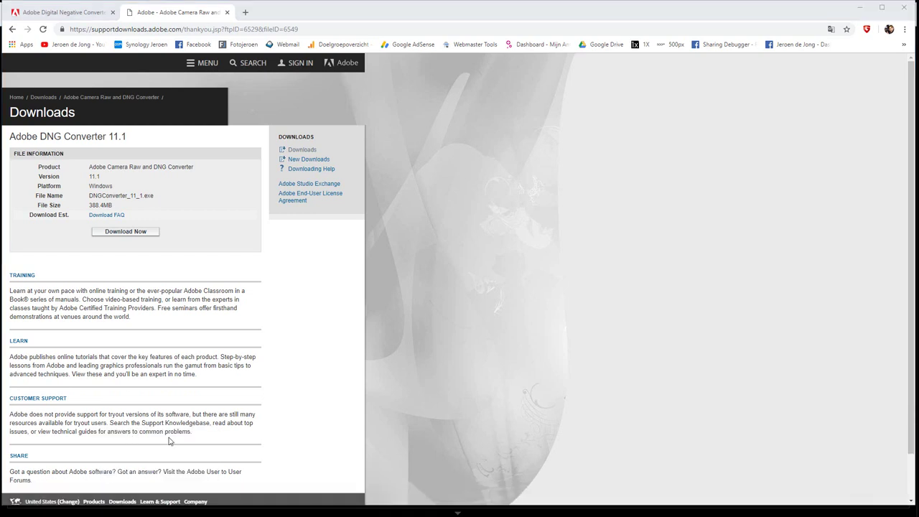
pyautogui.click(354, 404)
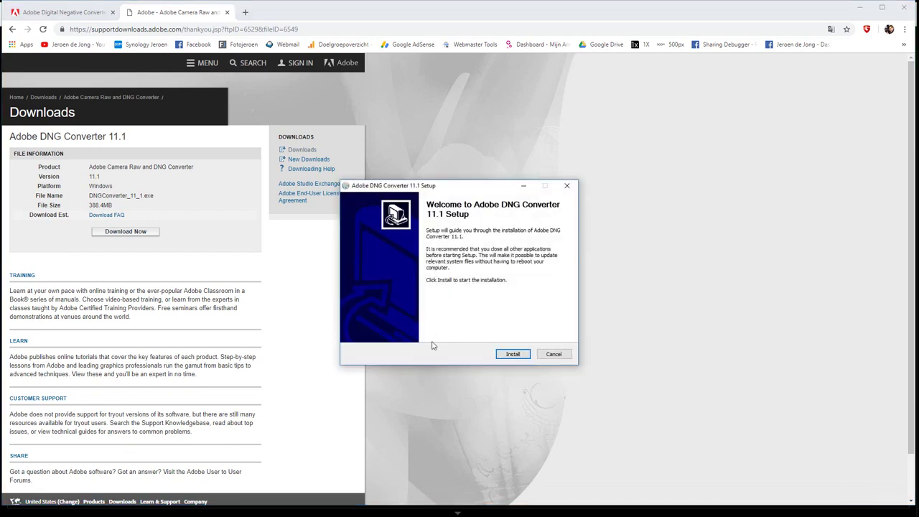
pyautogui.click(505, 354)
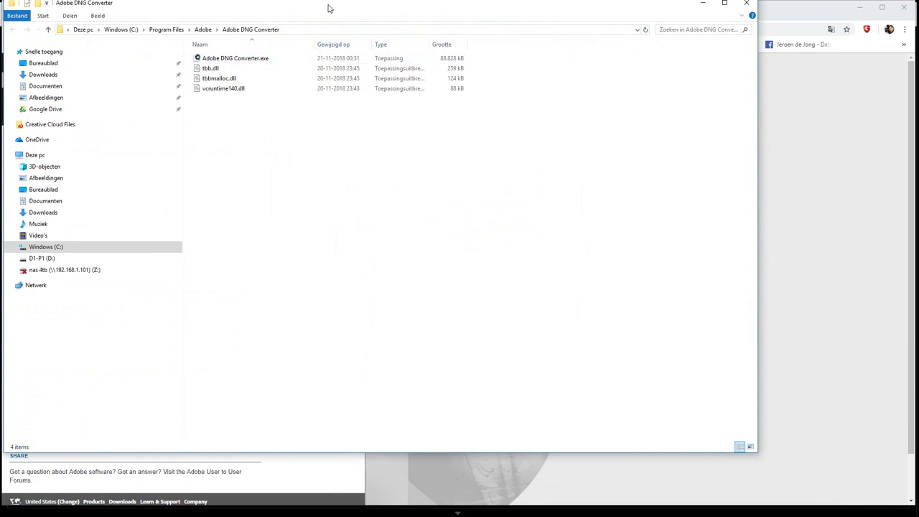
# Step: Send Adobe DNG Converter.exe to the desktop as a shortcut via Kopiëren naar > Bureaublad
pyautogui.moveTo(328, 6); pyautogui.dragTo(345, 30)
pyautogui.click(257, 83)
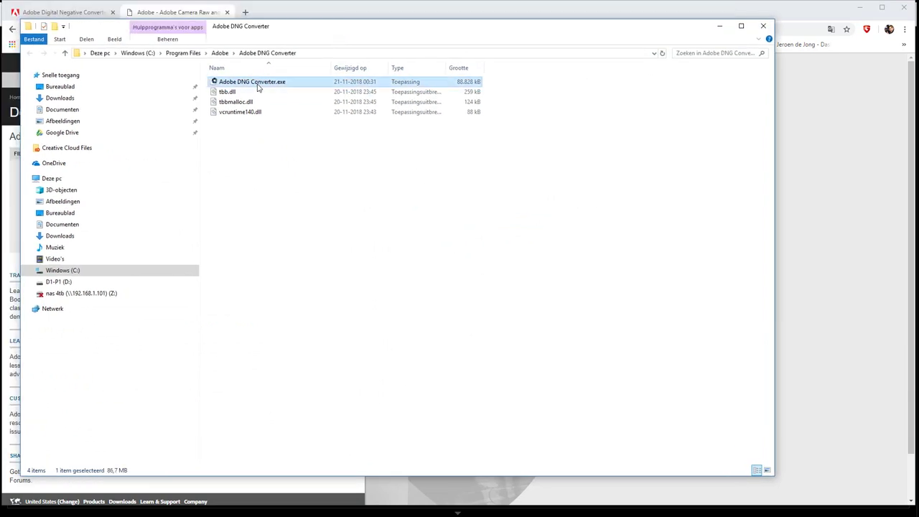
pyautogui.rightClick(257, 84)
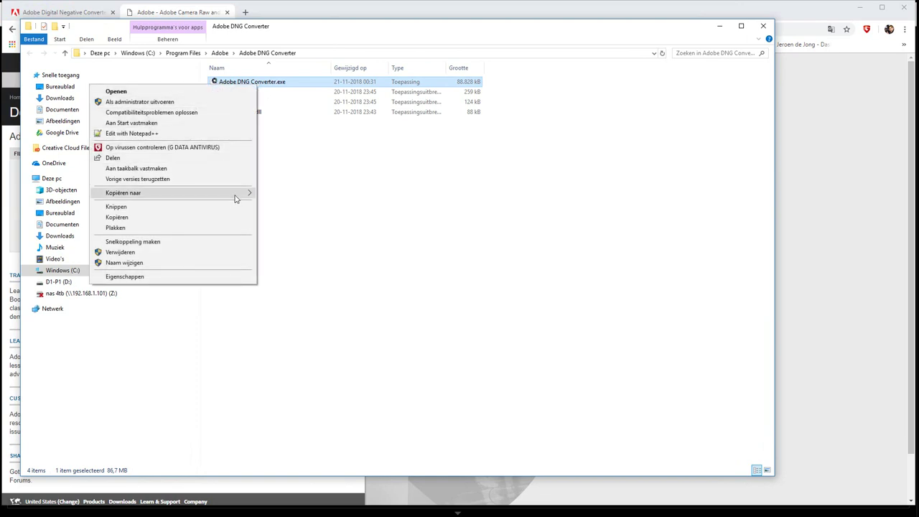
pyautogui.moveTo(173, 192)
pyautogui.click(286, 206)
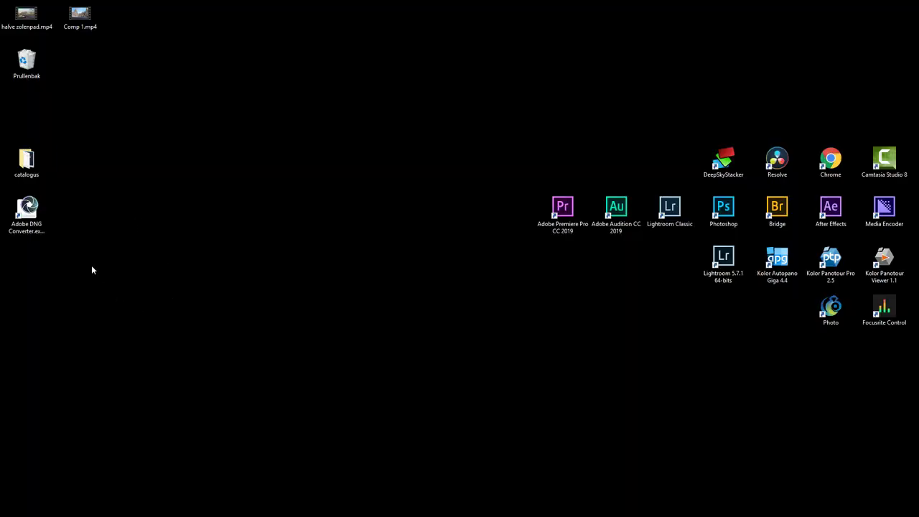
# Step: Launch Adobe DNG Converter and review Voorkeuren, leaving the default preferences unchanged
pyautogui.doubleClick(32, 215)
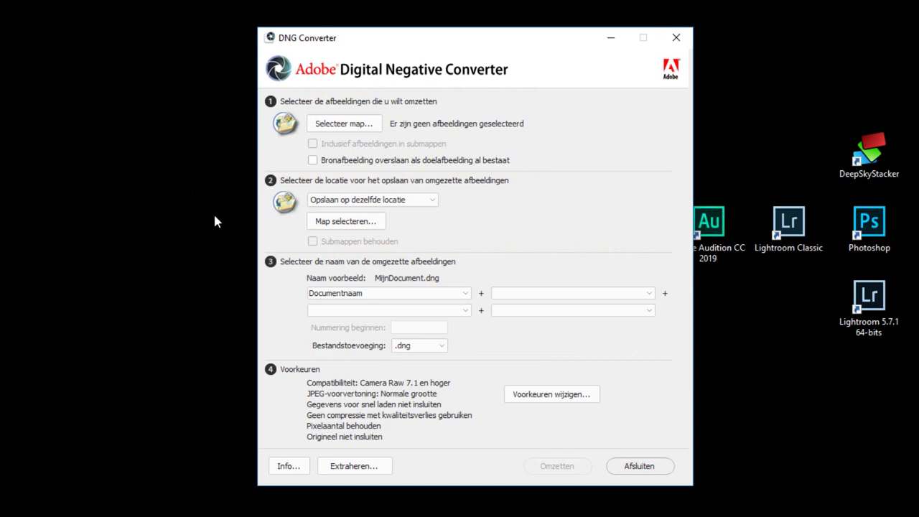
pyautogui.click(538, 396)
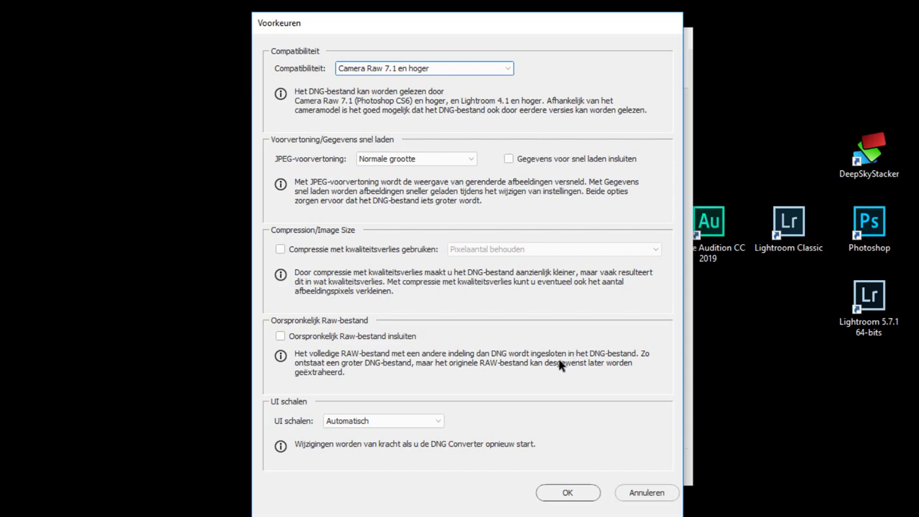
pyautogui.click(636, 492)
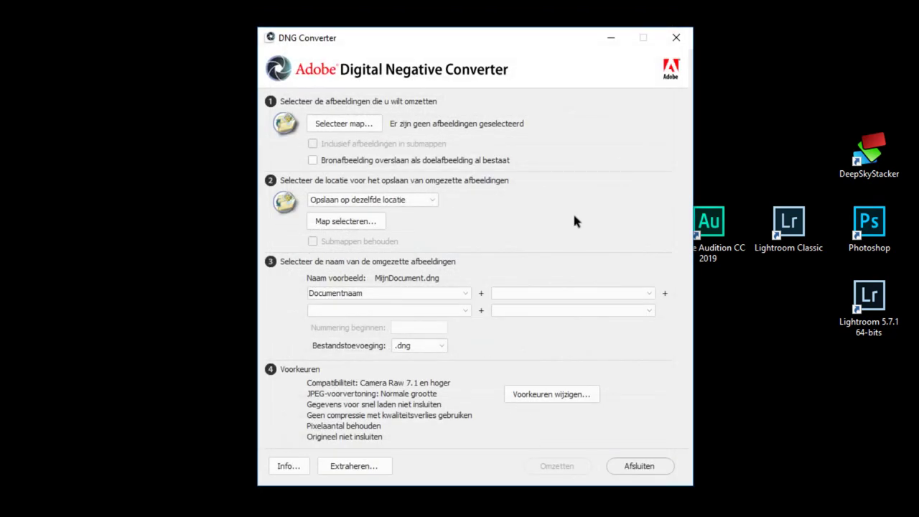
# Step: Select D1-P1 (D:) > Werkfotos > lightroom 5 as the converter's source folder
pyautogui.click(343, 123)
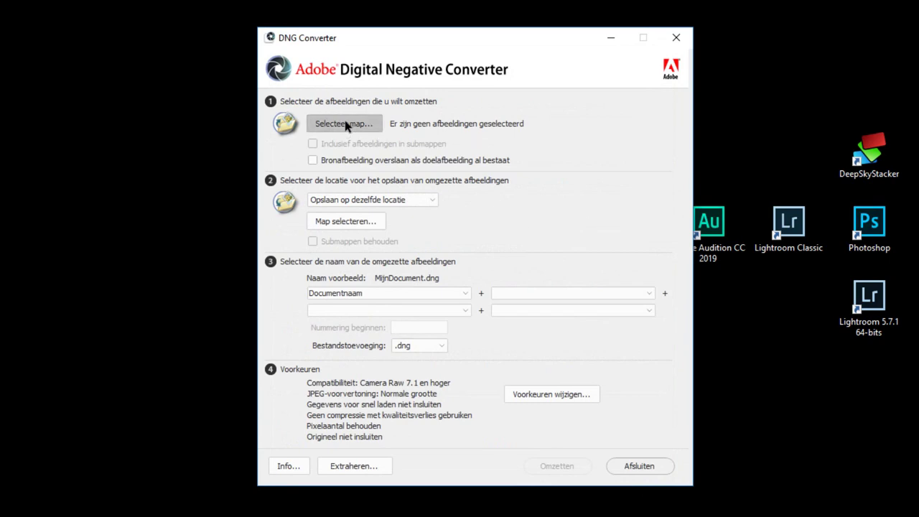
pyautogui.click(332, 384)
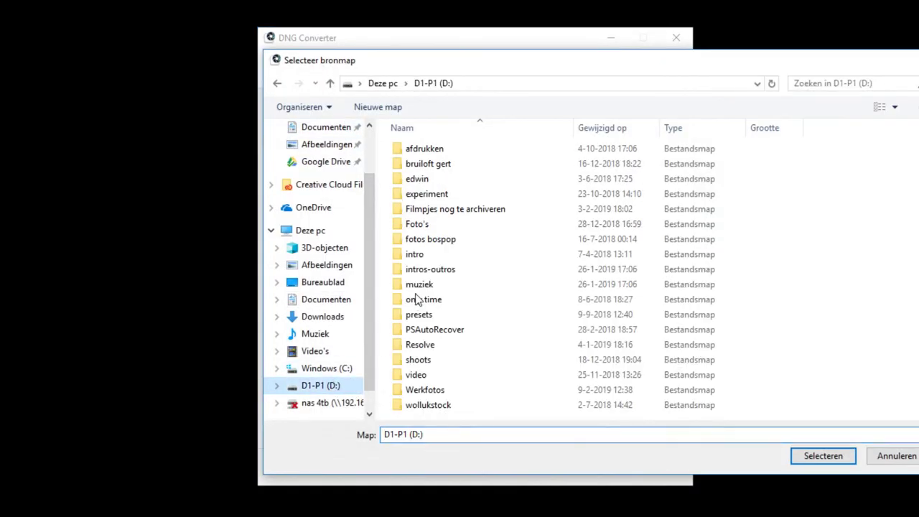
pyautogui.doubleClick(434, 391)
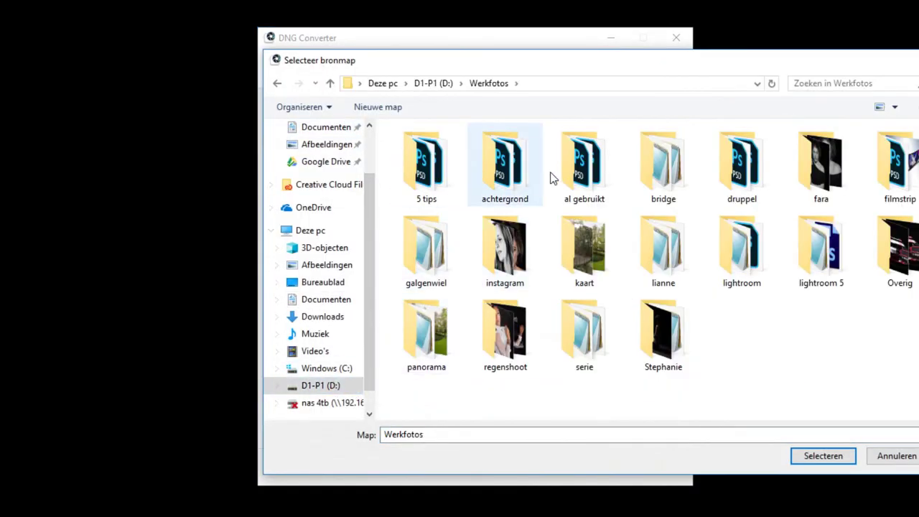
pyautogui.doubleClick(825, 244)
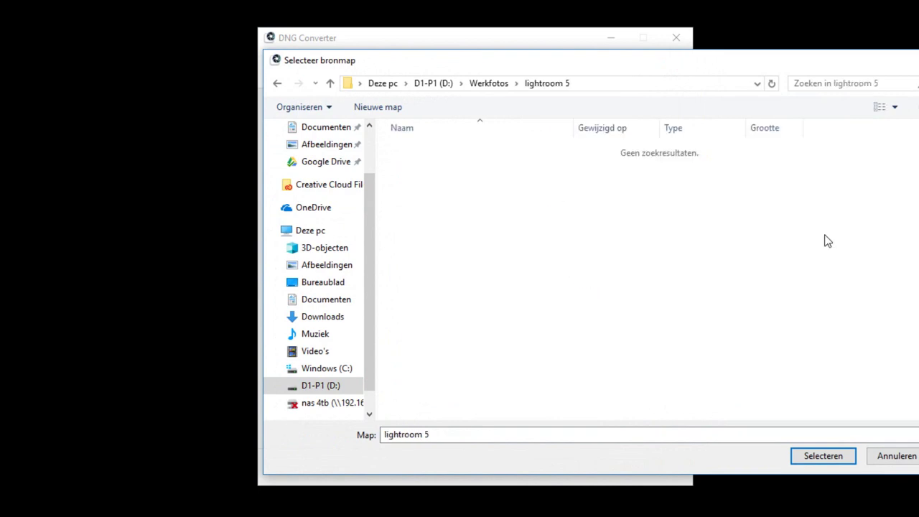
pyautogui.click(821, 458)
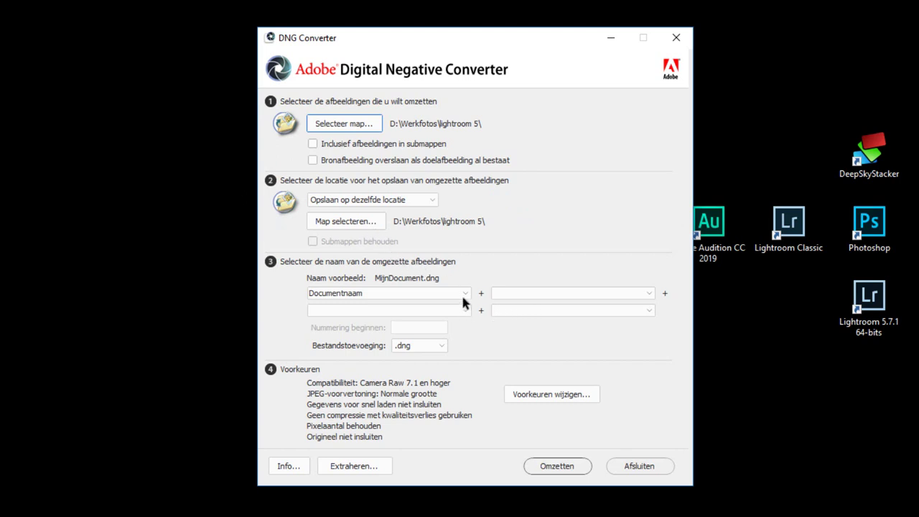
# Step: Set converted file naming to uppercase DOCUMENTNAAM
pyautogui.click(387, 293)
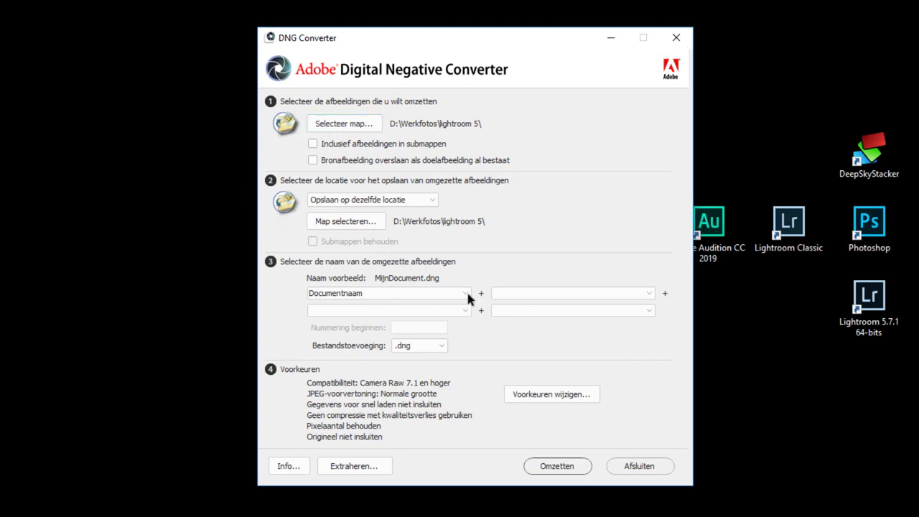
pyautogui.click(465, 293)
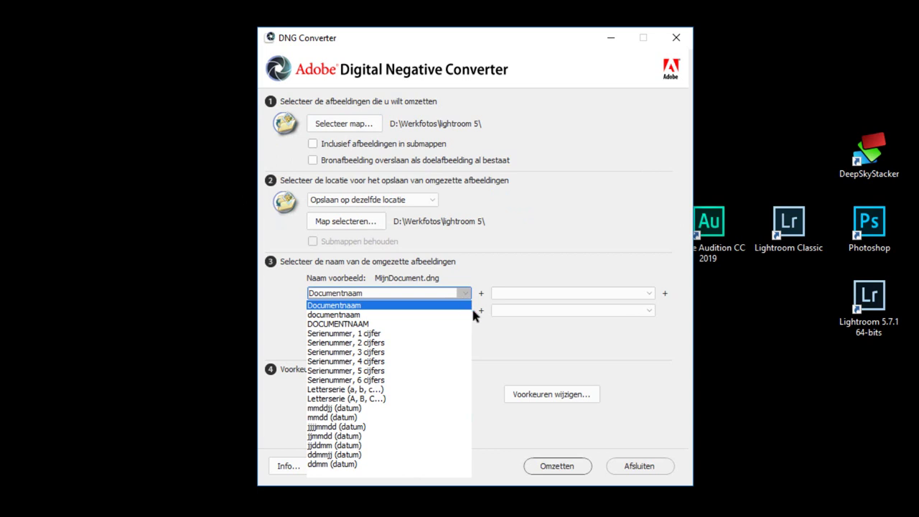
pyautogui.click(337, 324)
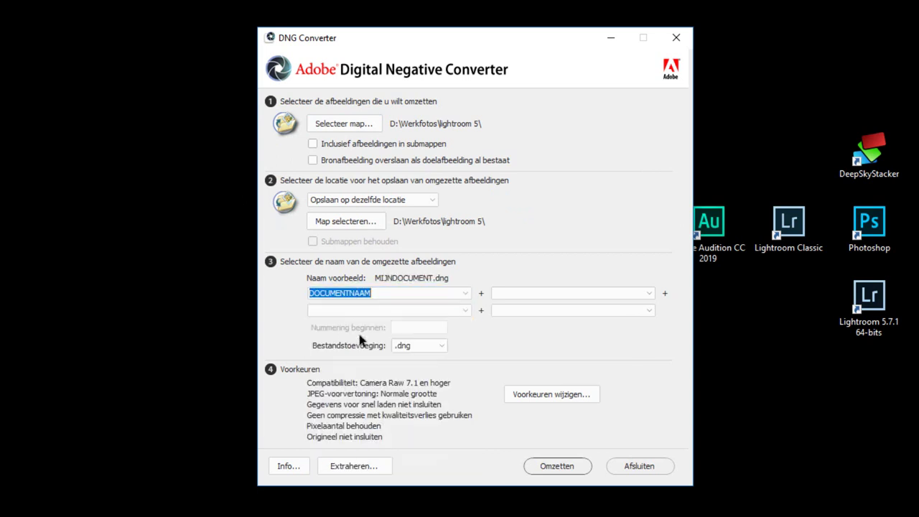
# Step: Convert _DJ_7478.CR2 to _DJ_7478.dng and close the DNG Converter
pyautogui.click(553, 467)
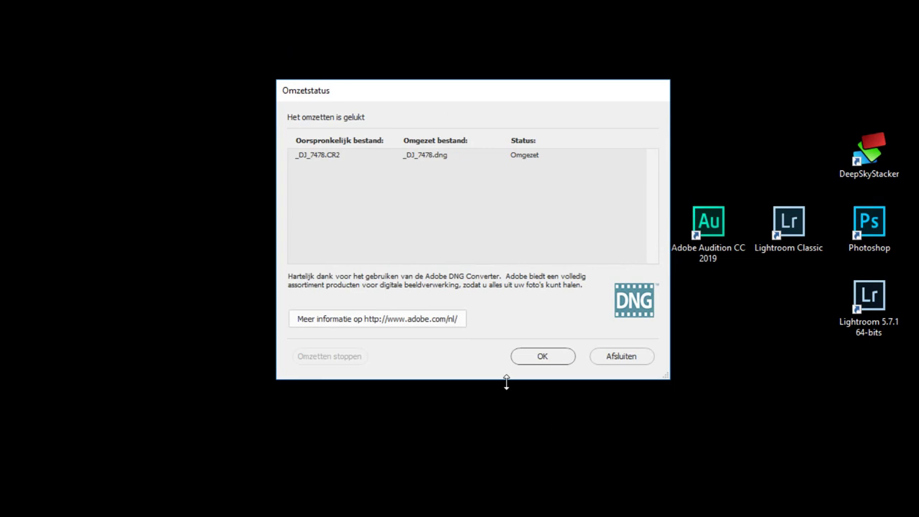
pyautogui.click(542, 356)
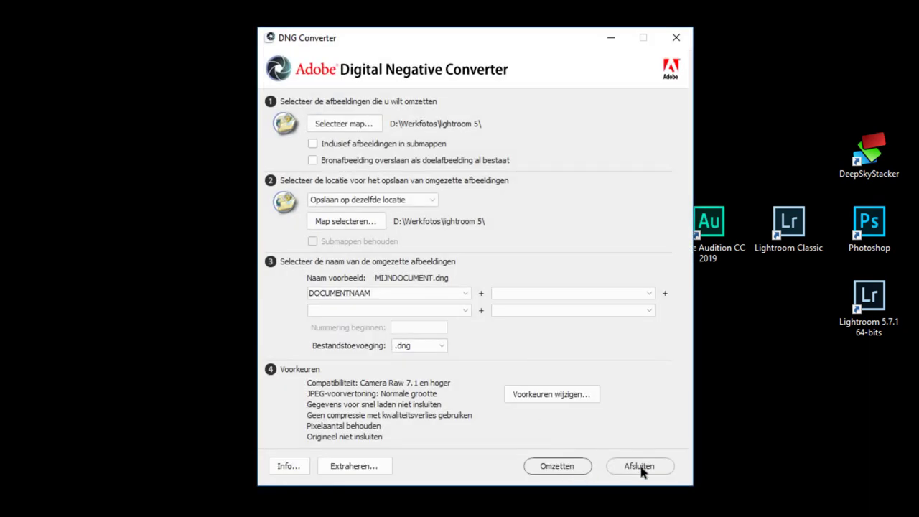
pyautogui.click(638, 466)
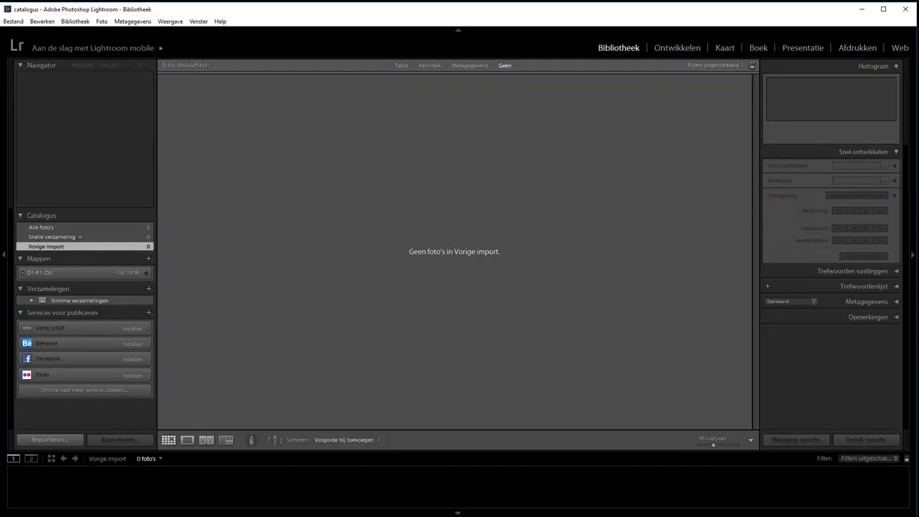
# Step: Import only the converted _DJ_7478.dng from the lightroom 5 source folder
pyautogui.click(39, 441)
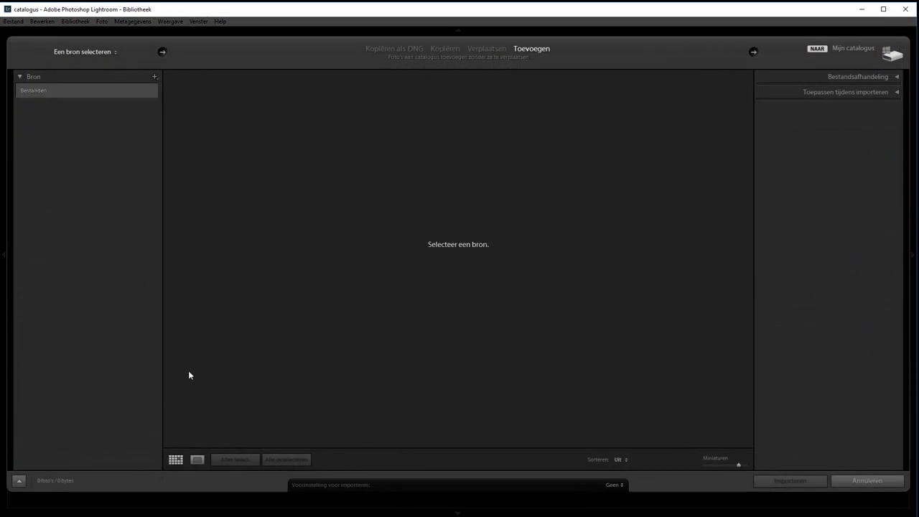
pyautogui.click(54, 254)
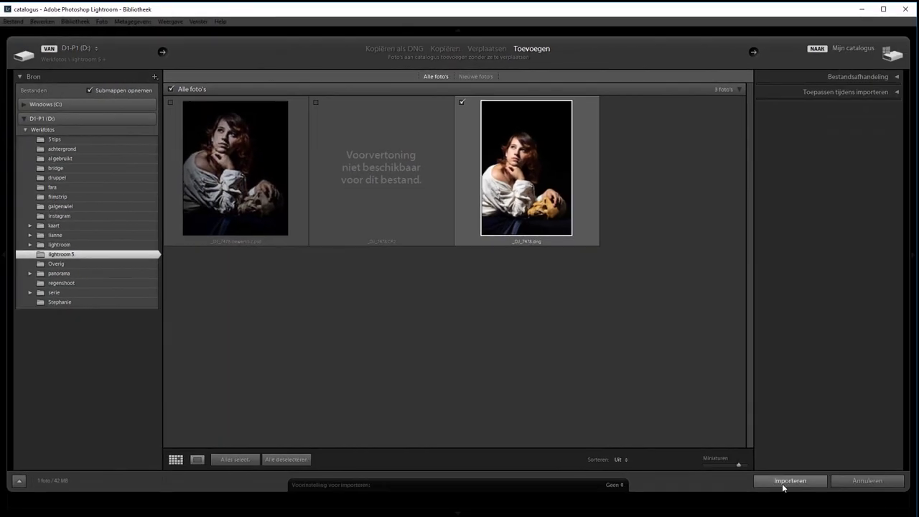
pyautogui.click(781, 480)
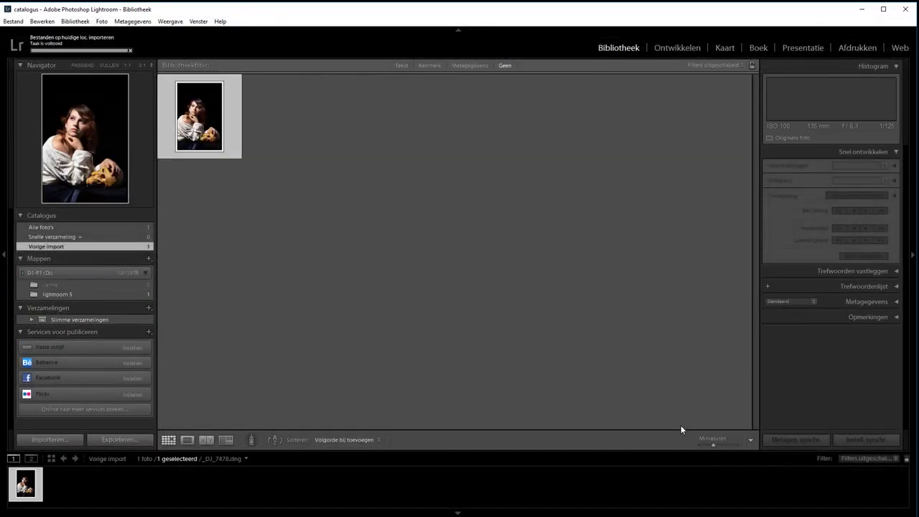
# Step: In Develop, crop the photo to 8.5 x 11 with a slight -0.11 angle
pyautogui.click(668, 48)
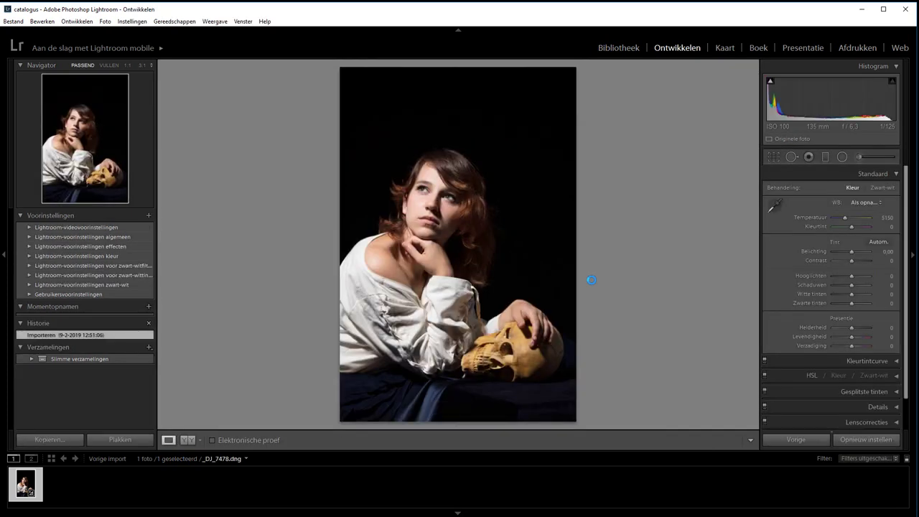
pyautogui.click(774, 157)
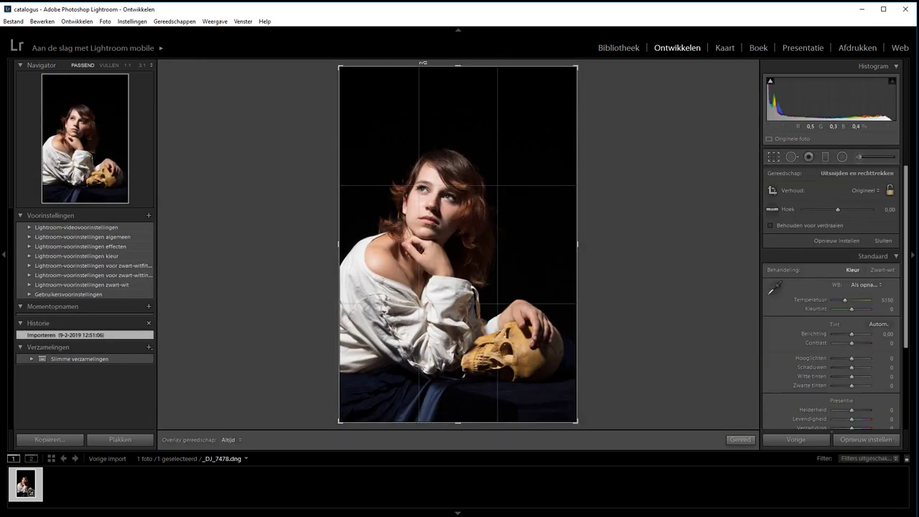
pyautogui.moveTo(423, 63); pyautogui.dragTo(423, 123)
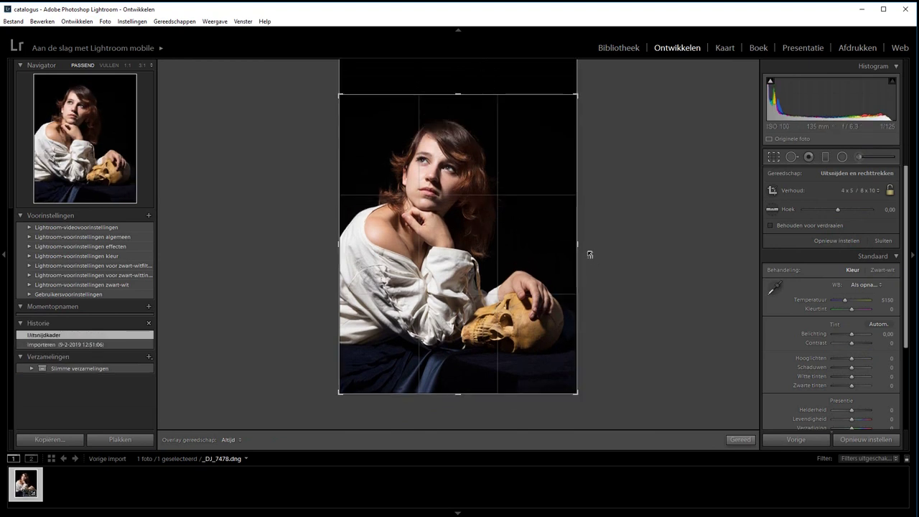
pyautogui.moveTo(589, 254); pyautogui.dragTo(571, 242)
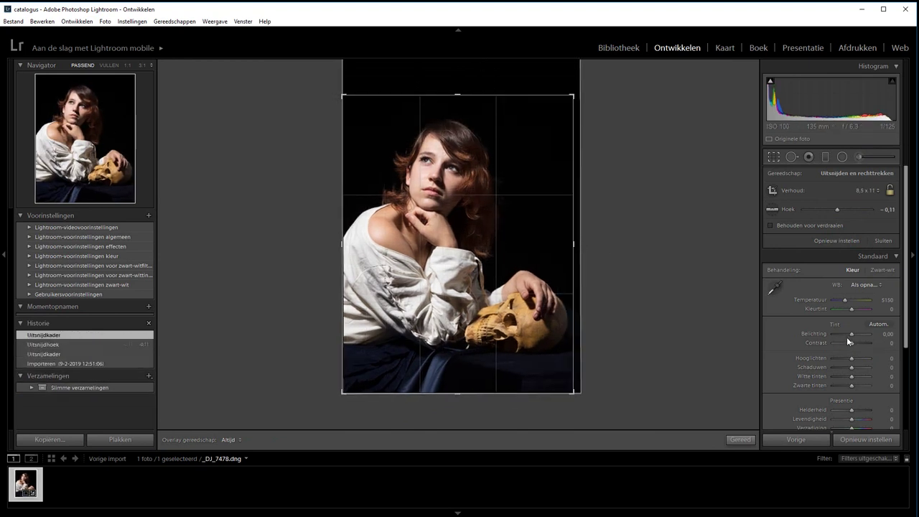
# Step: Lower exposure to -0.47, highlights to -7 and saturation to -25
pyautogui.moveTo(846, 334); pyautogui.dragTo(852, 361)
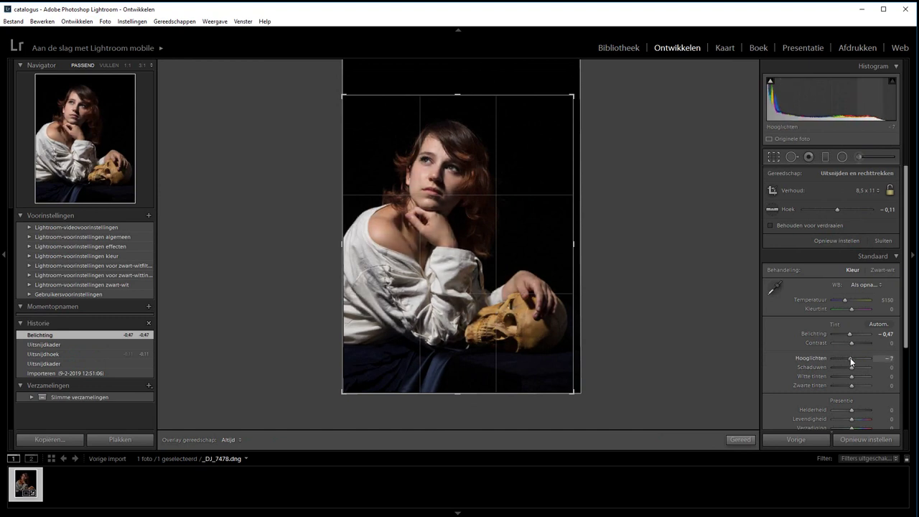
pyautogui.scroll(-2, 818, 393)
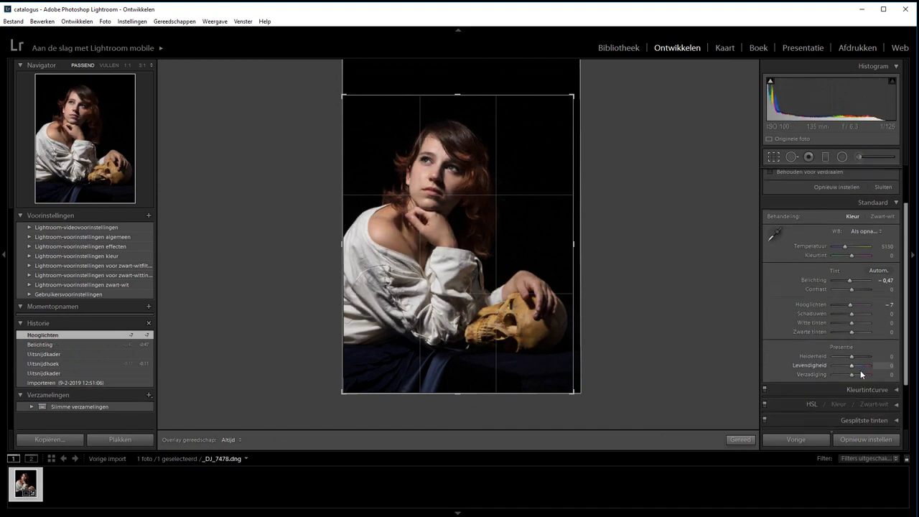
pyautogui.moveTo(851, 374); pyautogui.dragTo(847, 374)
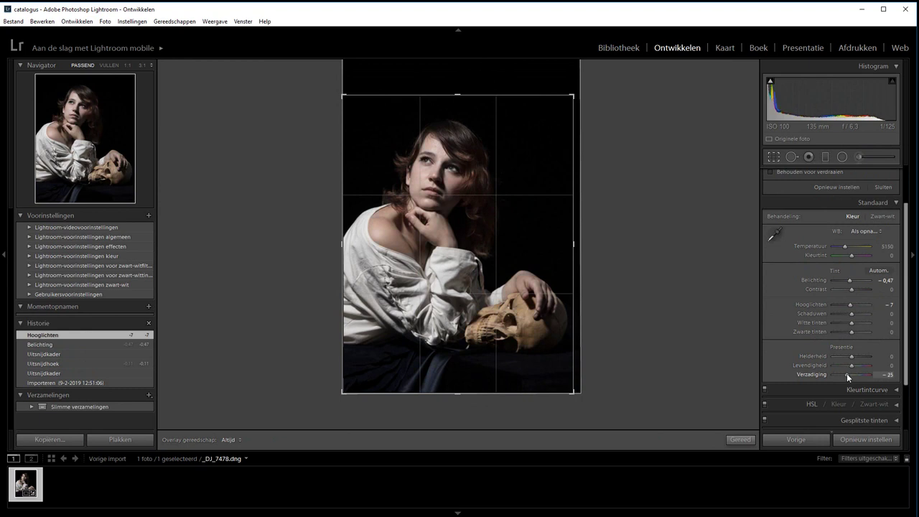